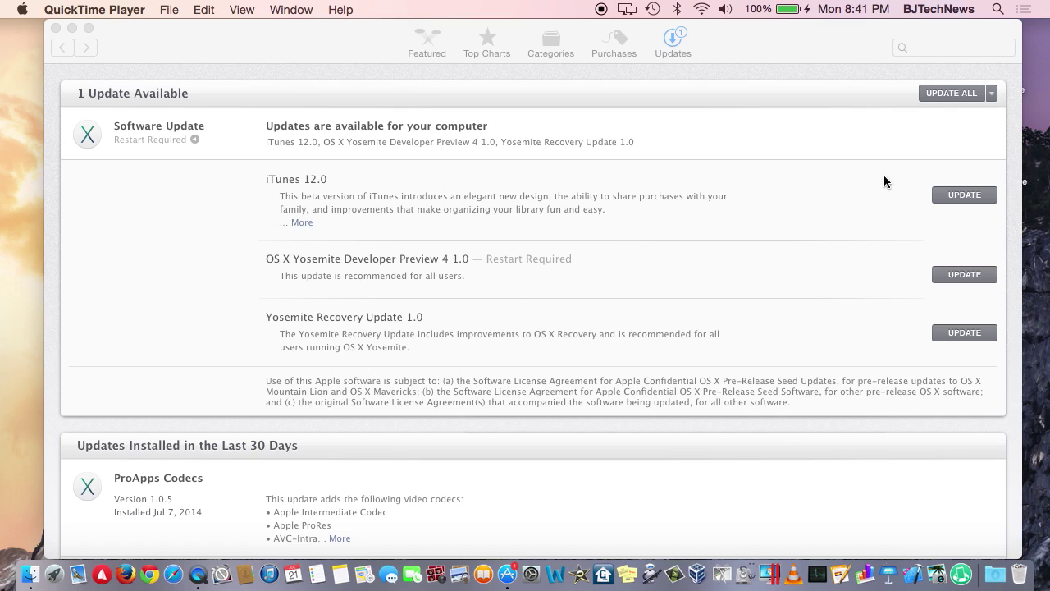
# Start installing all three App Store updates (1.78 GB) and accept Download & Restart.
pyautogui.click(950, 95)
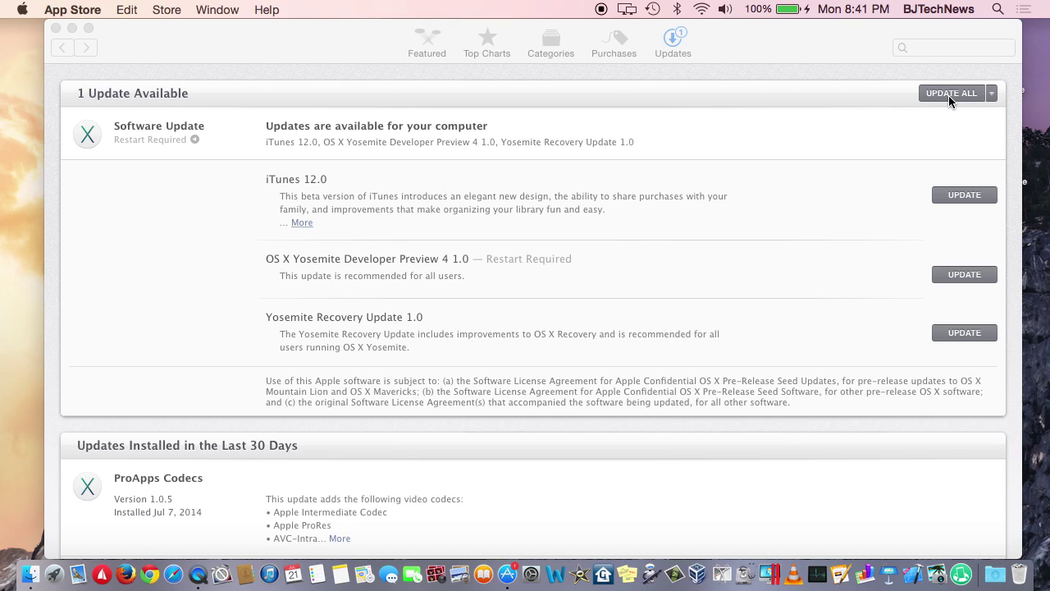
pyautogui.click(948, 96)
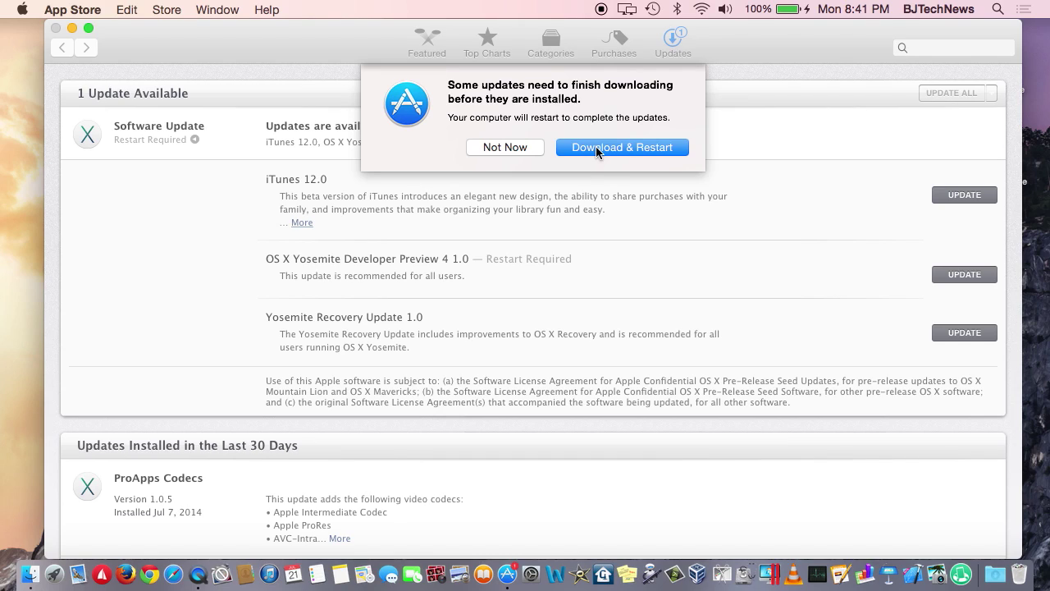
pyautogui.click(597, 149)
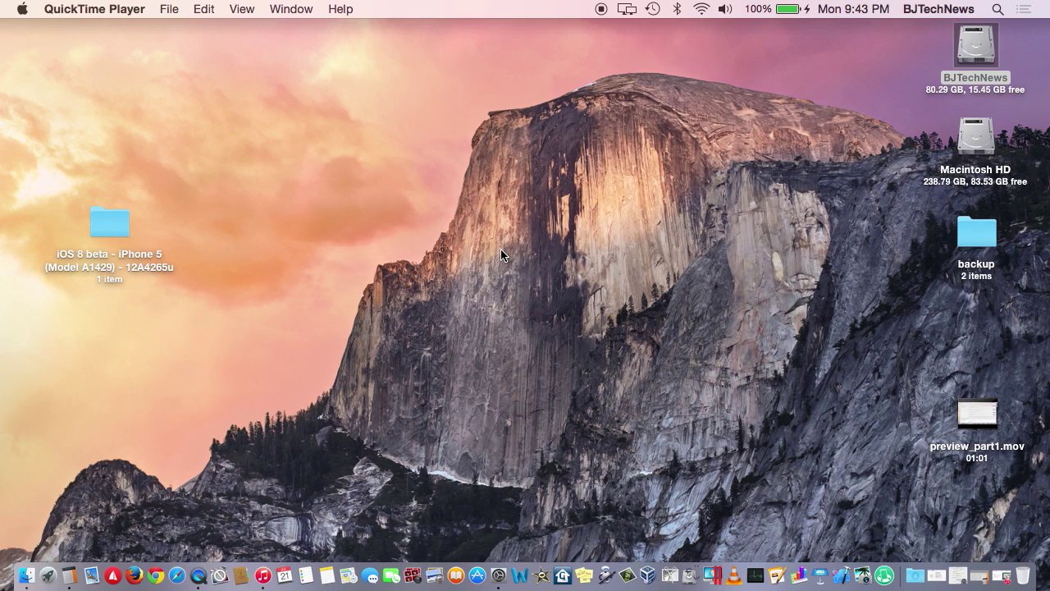
# Check that About This Mac reports OS X Yosemite 10.10 (14A298i), then close it.
pyautogui.click(960, 574)
pyautogui.click(909, 525)
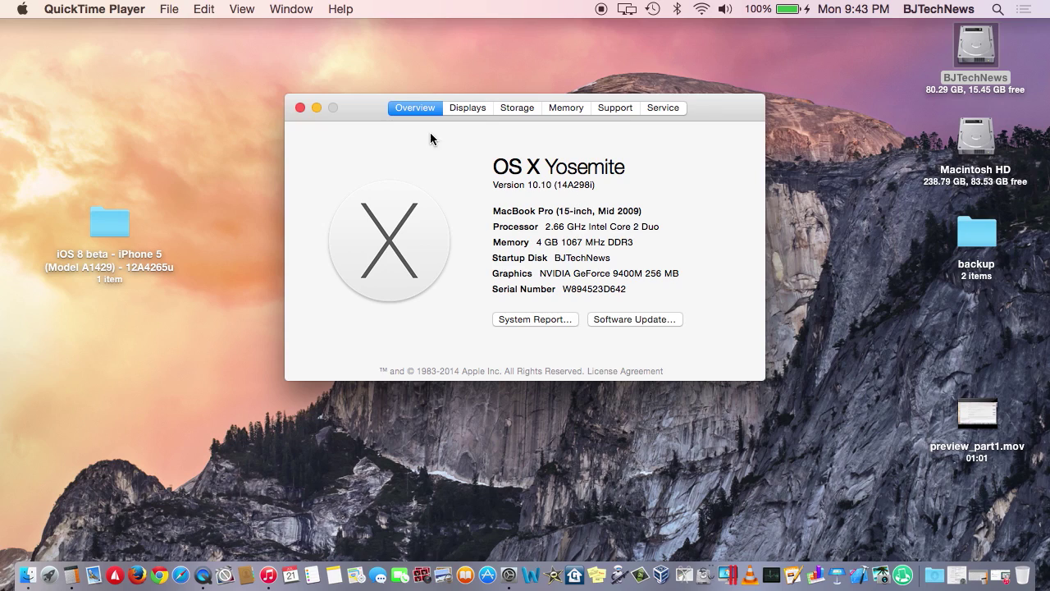
pyautogui.click(304, 108)
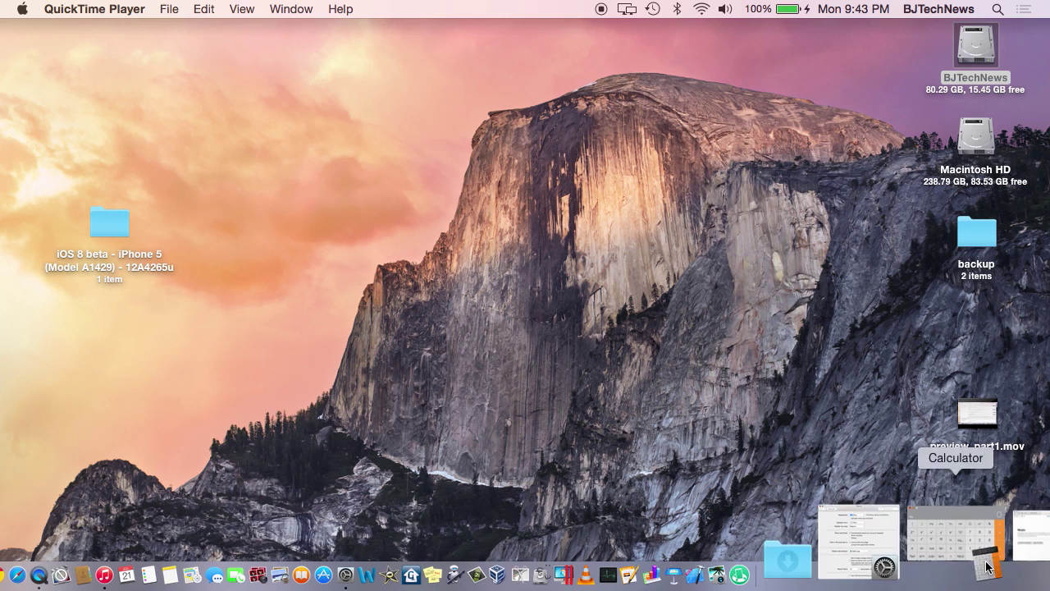
# Restore iTunes, confirm it is version 12.0.0.81 in About iTunes, then quit it.
pyautogui.click(1008, 561)
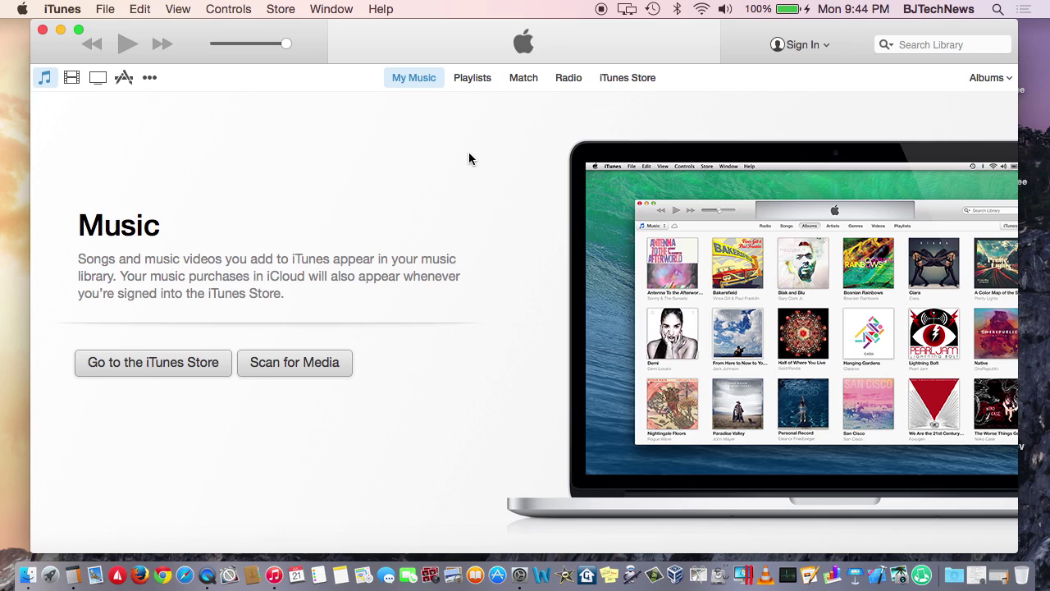
pyautogui.click(73, 9)
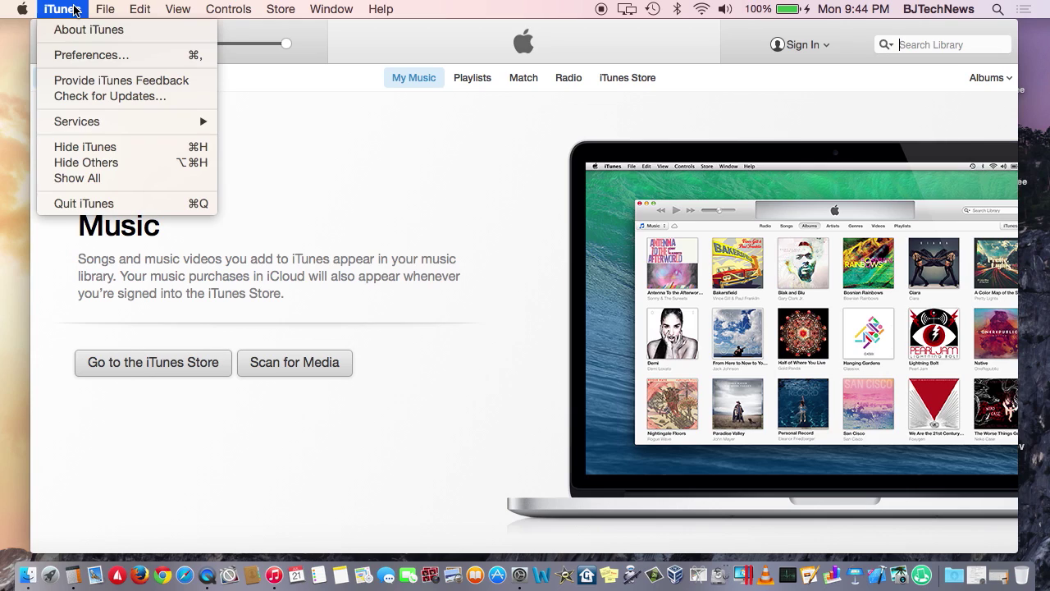
pyautogui.click(79, 31)
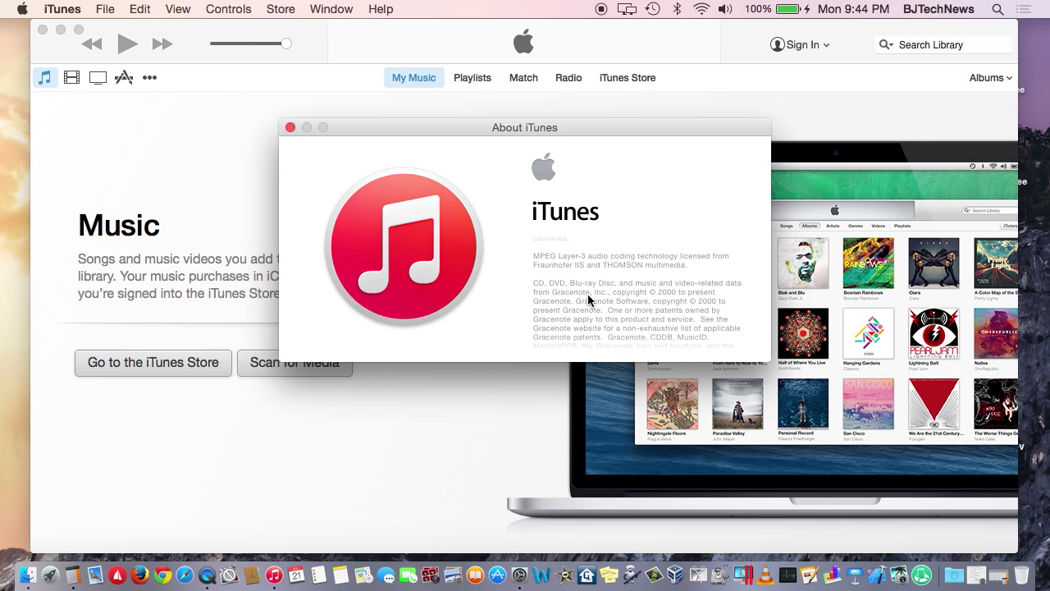
pyautogui.click(290, 128)
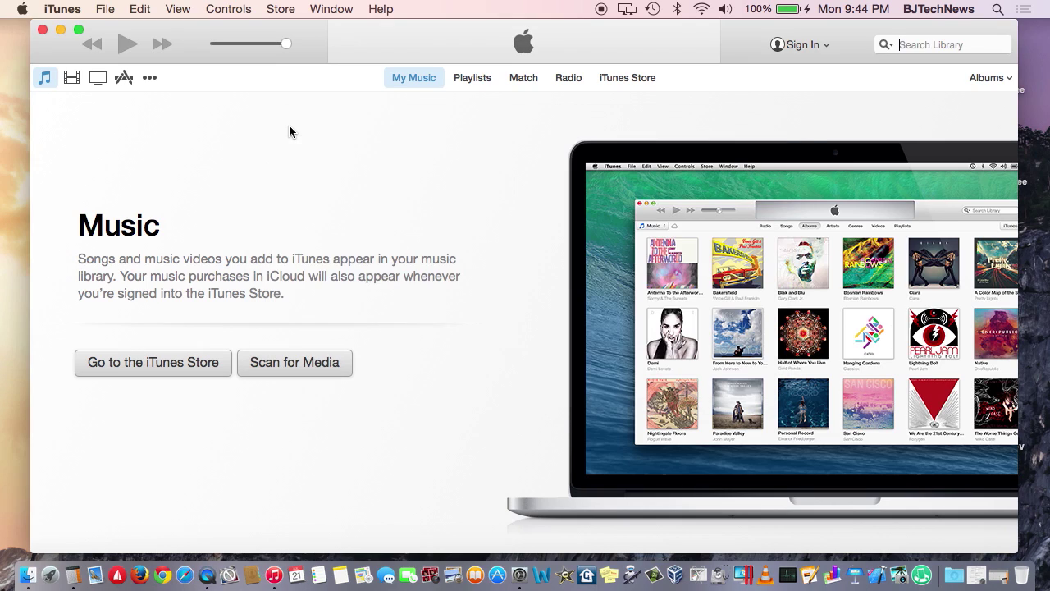
pyautogui.press('super+q')
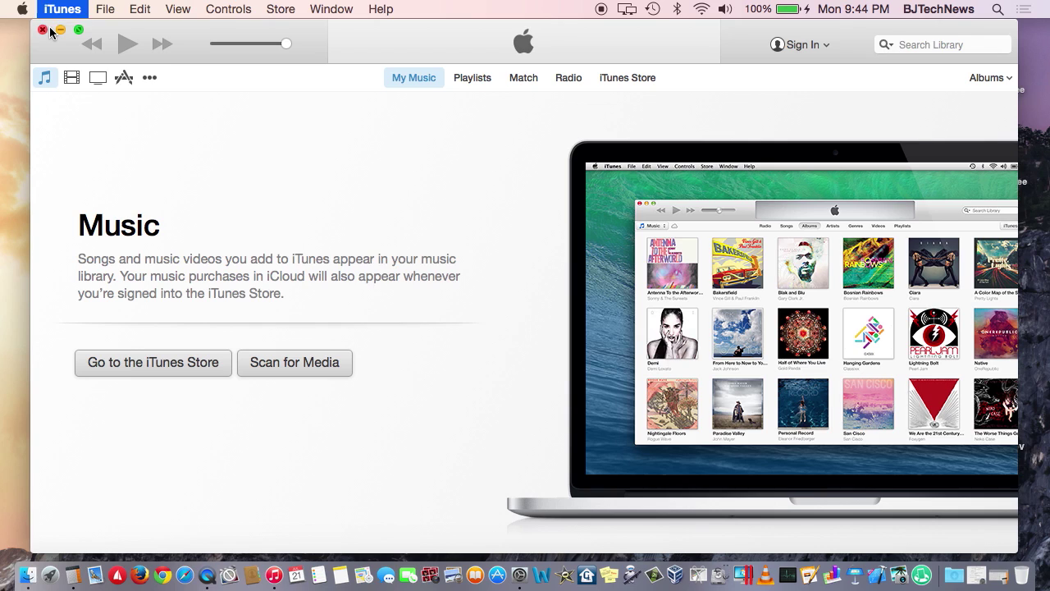
pyautogui.click(998, 571)
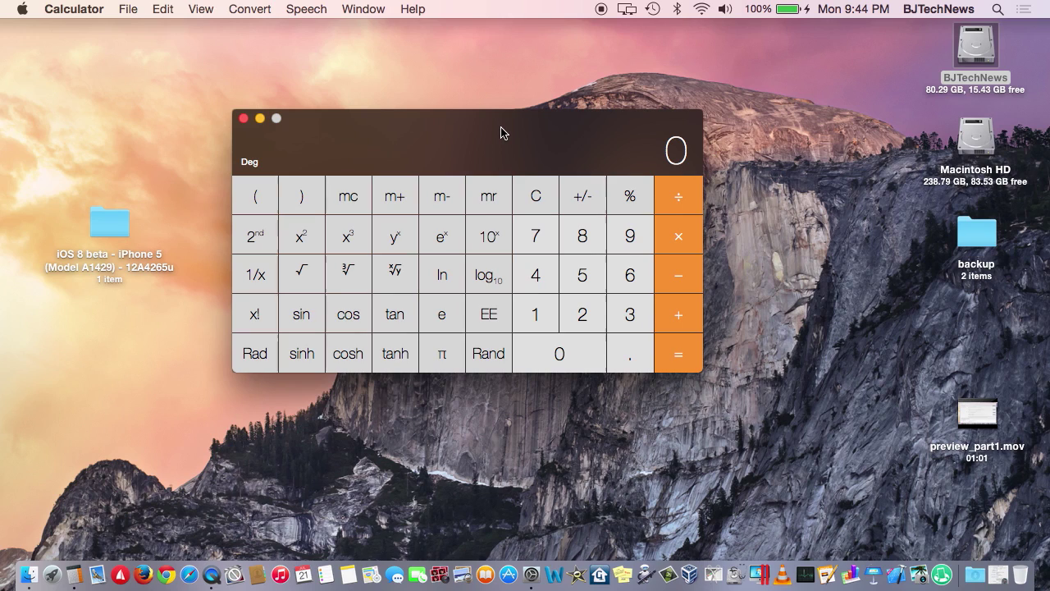
pyautogui.press('super+q')
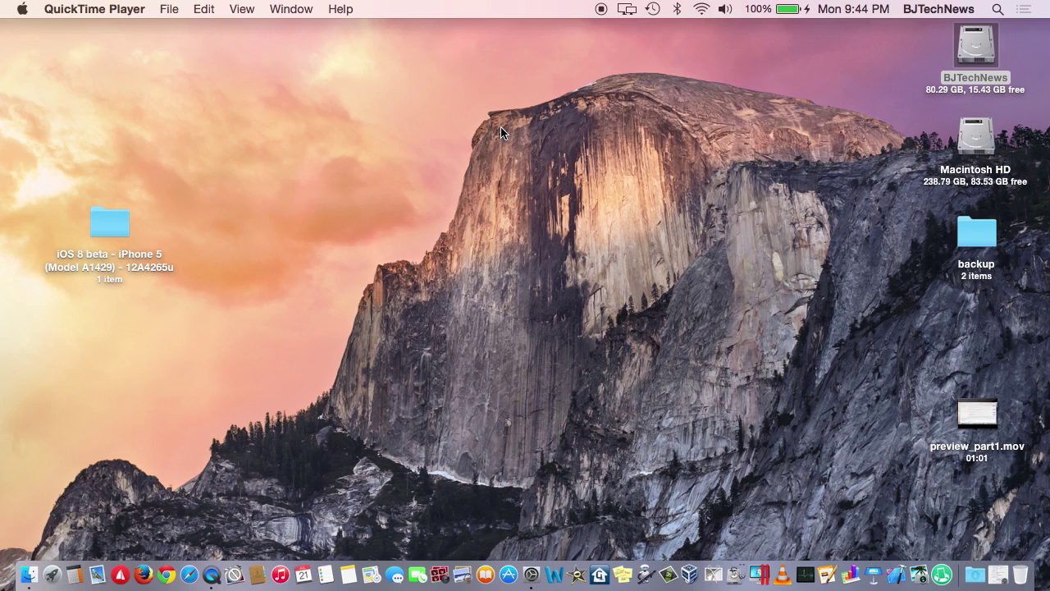
# Enable 'Use dark menu bar and Dock' in General preferences, leaving the appearance on Blue.
pyautogui.press('super+q')
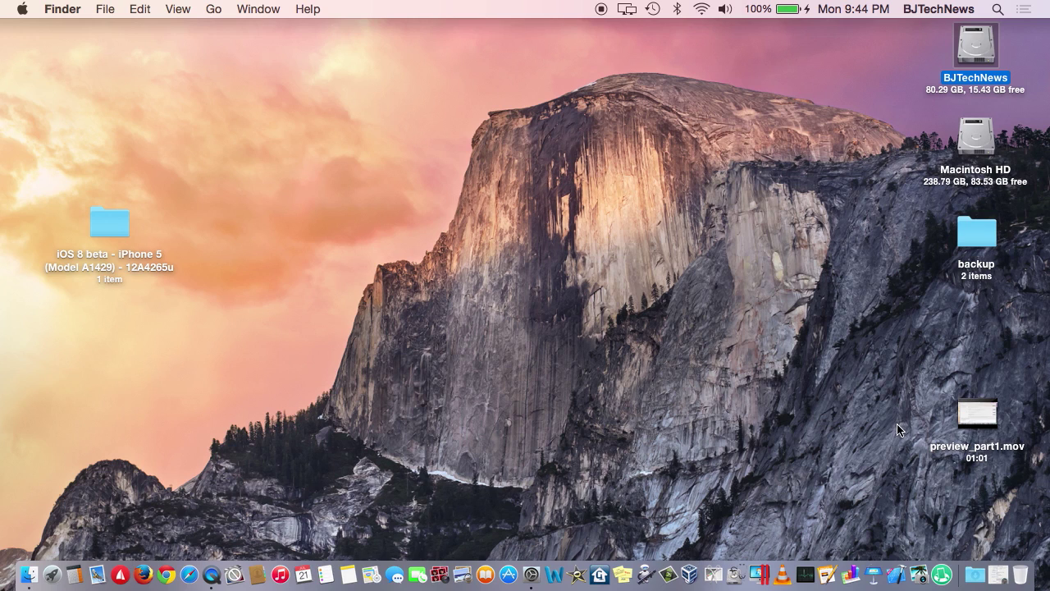
pyautogui.click(1005, 568)
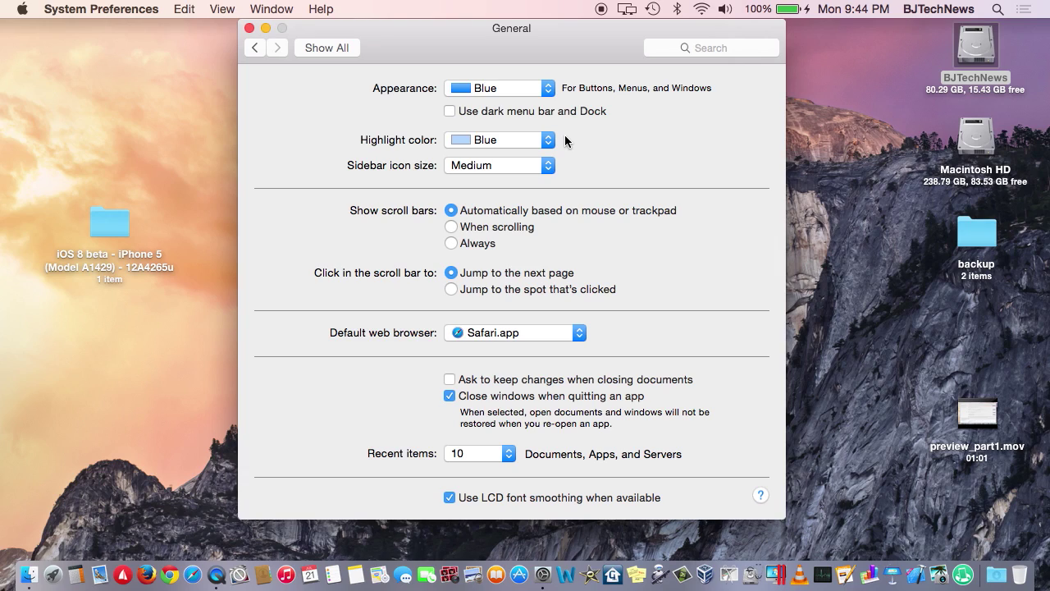
pyautogui.click(494, 113)
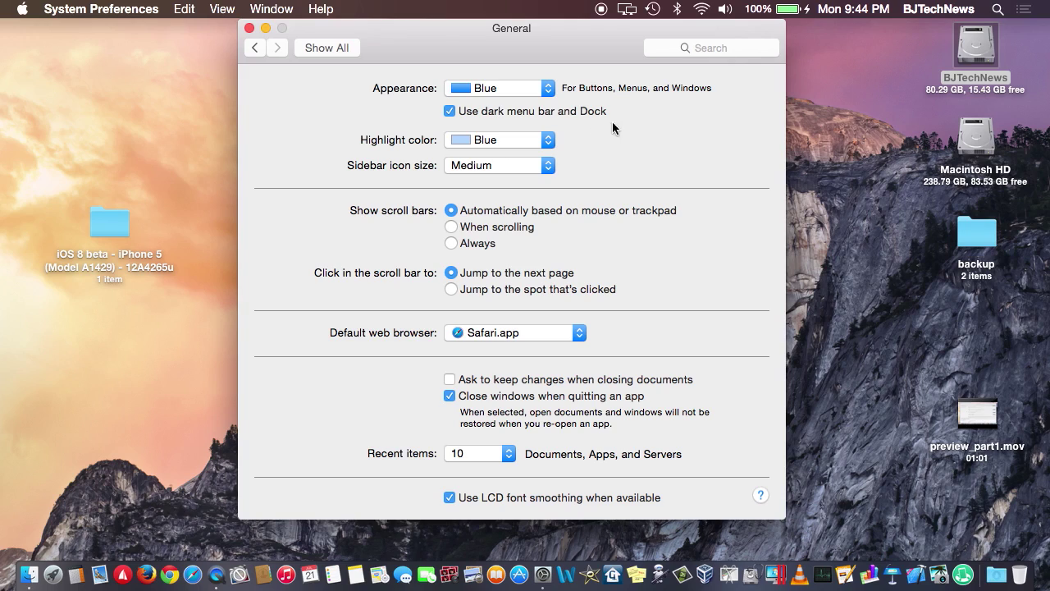
pyautogui.click(545, 89)
pyautogui.click(590, 136)
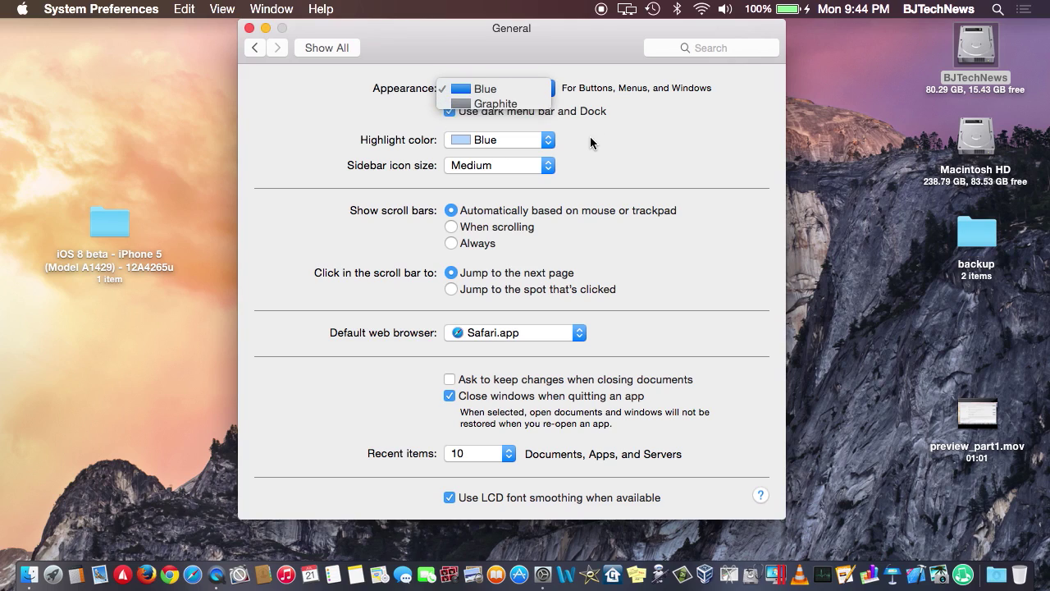
pyautogui.doubleClick(979, 51)
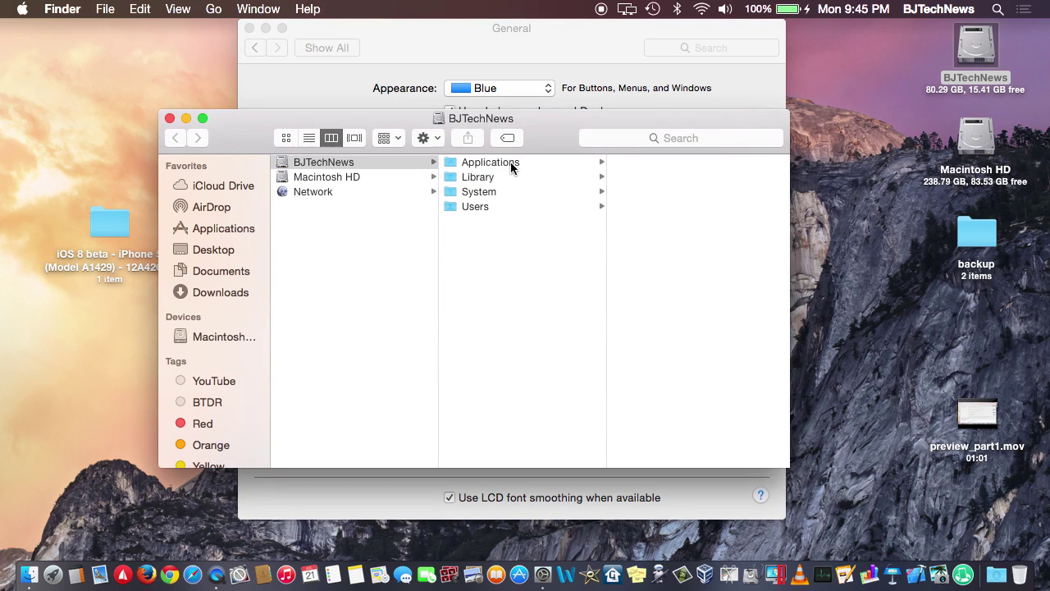
pyautogui.click(511, 162)
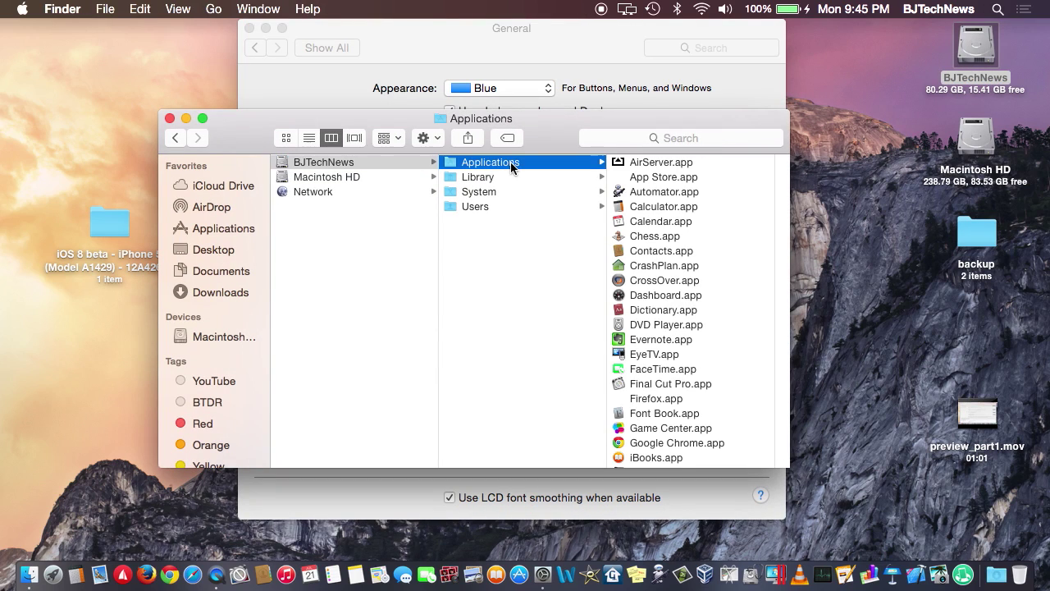
pyautogui.click(309, 139)
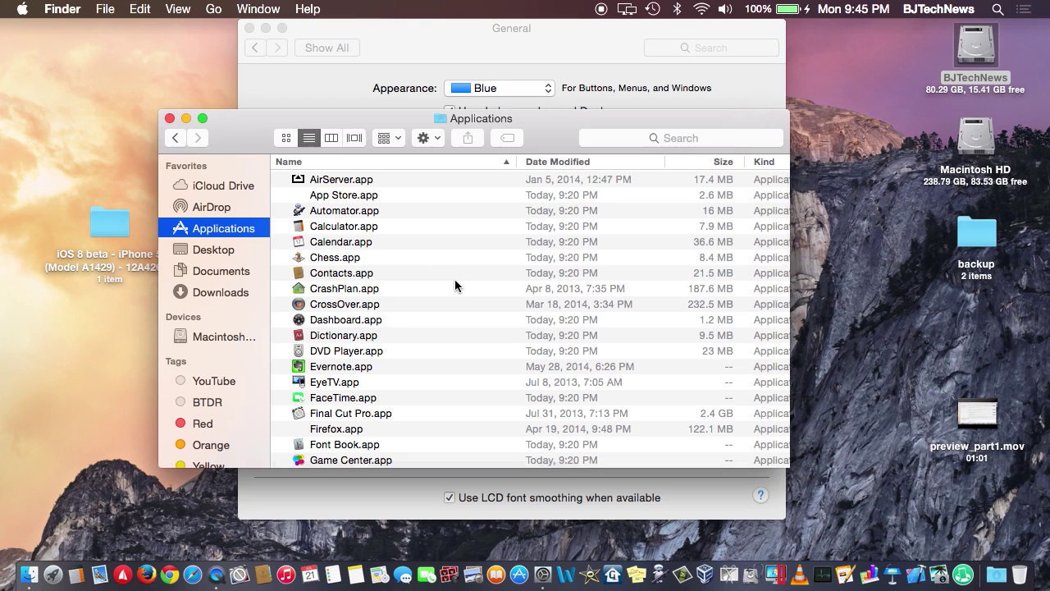
pyautogui.click(170, 119)
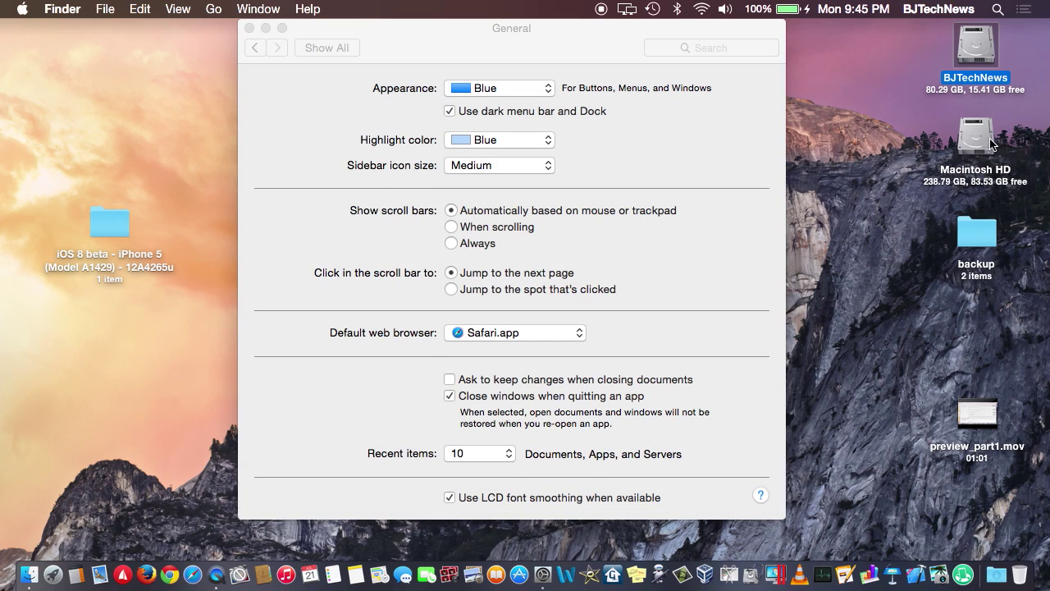
pyautogui.doubleClick(976, 140)
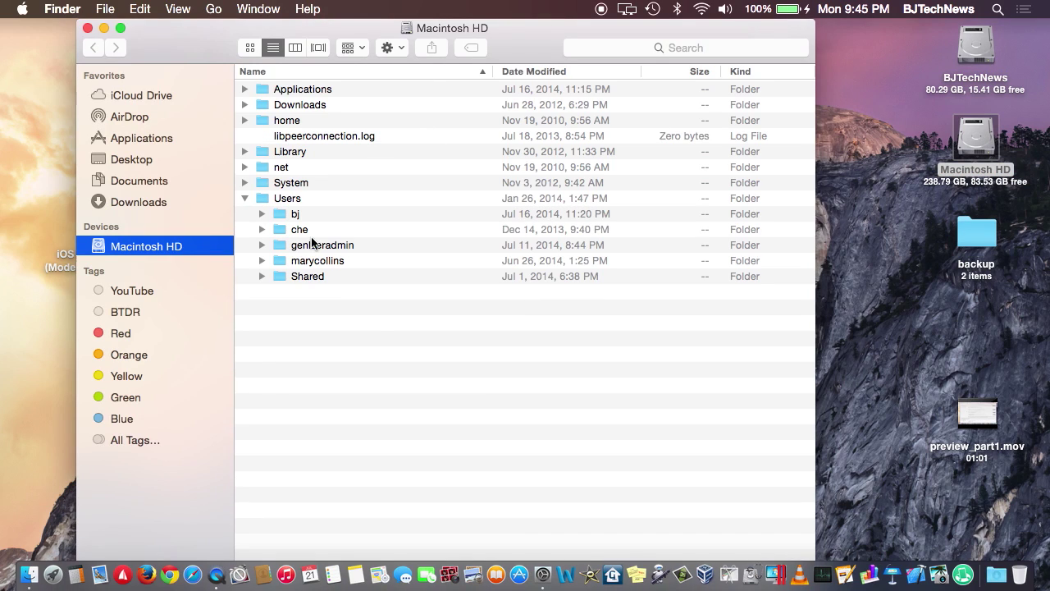
pyautogui.click(87, 28)
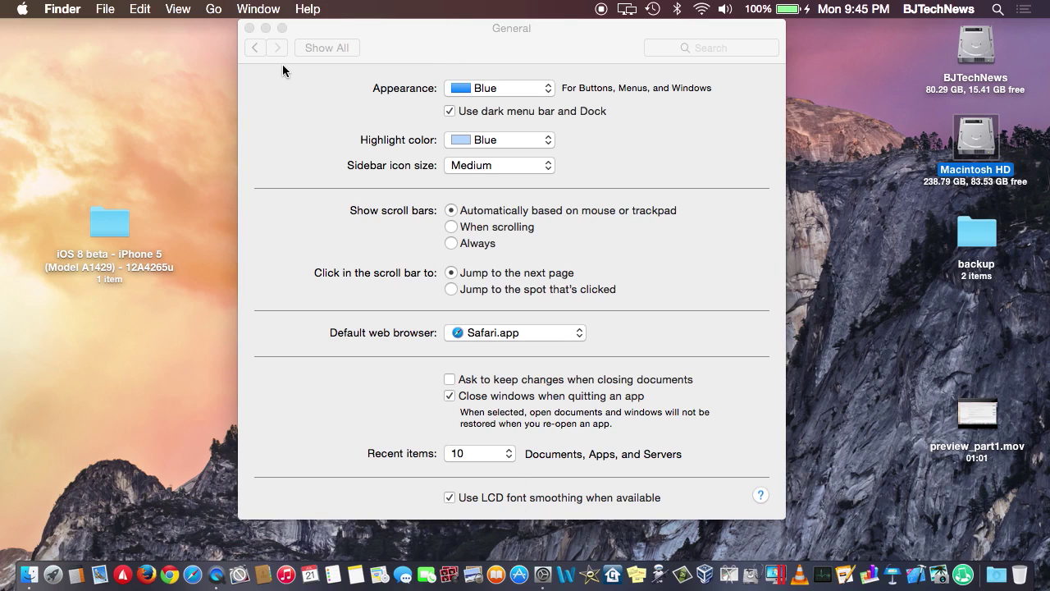
# Make the System Preferences General window the active window again.
pyautogui.click(372, 47)
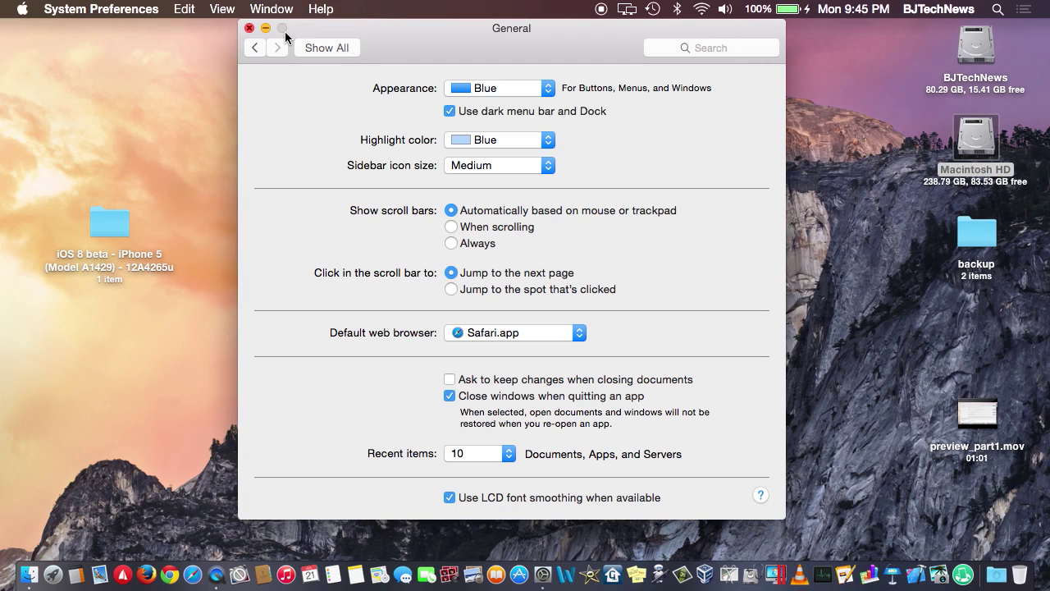